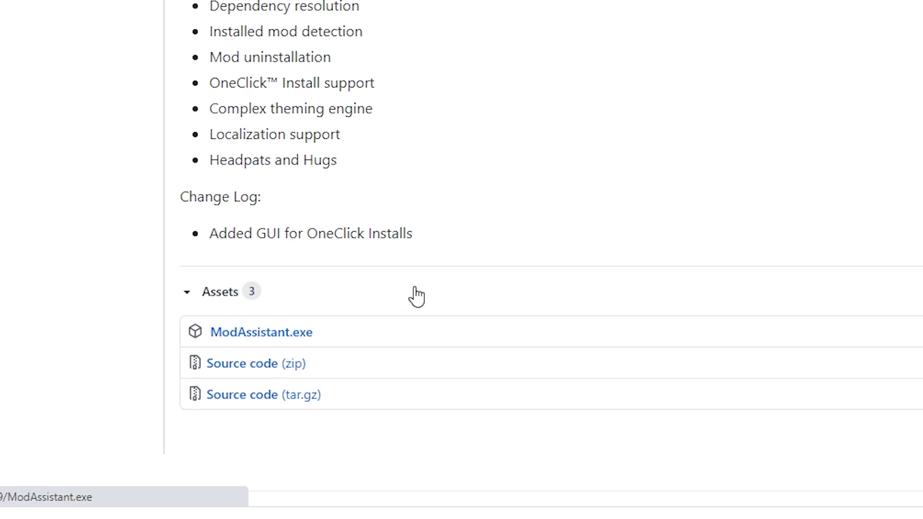
Download ModAssistant.exe from the v1.1.9 release assets and place it on the desktop.
{"action": "left_click", "coordinate": [406, 294]}
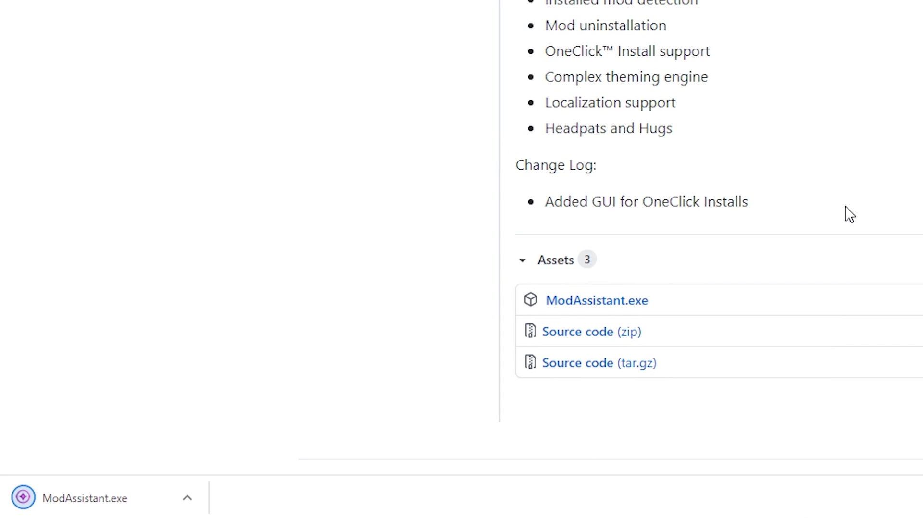
{"action": "left_click_drag", "start_coordinate": [113, 498], "coordinate": [55, 48]}
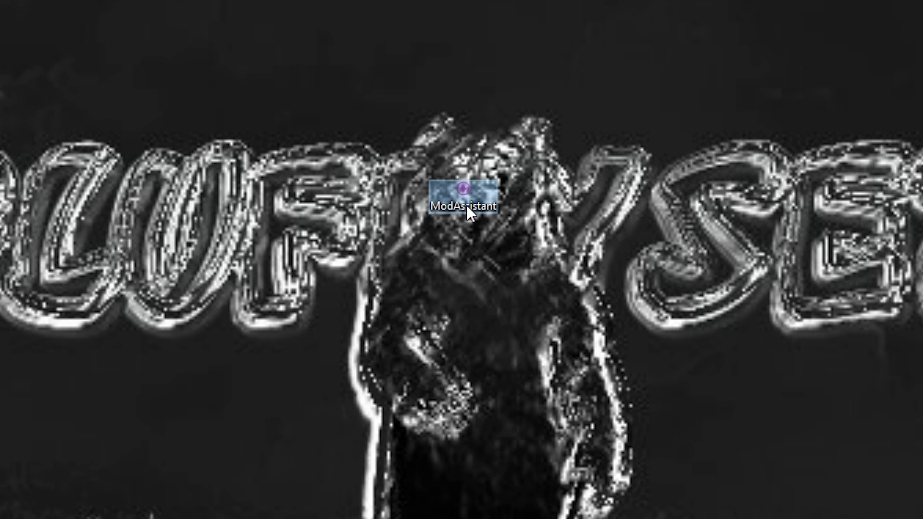
Start Mod Assistant from the desktop icon and agree to its mod usage terms.
{"action": "double_click", "coordinate": [464, 197]}
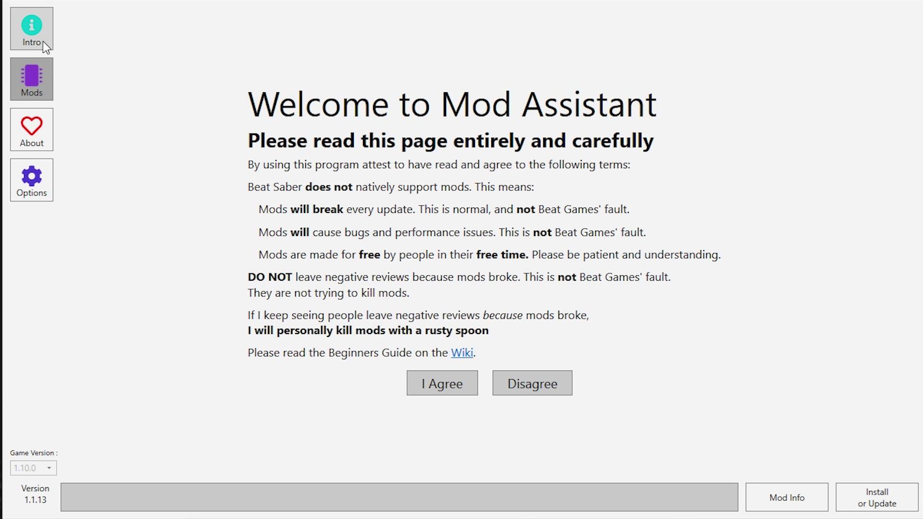
{"action": "left_click", "coordinate": [437, 376]}
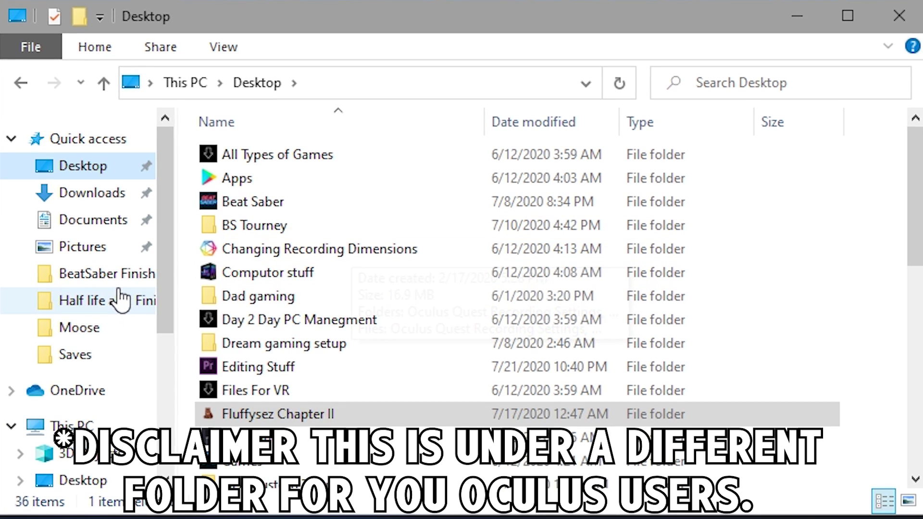
In File Explorer, go to Local Disk (C:) and open Program Files (x86).
{"action": "scroll", "coordinate": [106, 301], "scroll_direction": "down", "scroll_amount": 2}
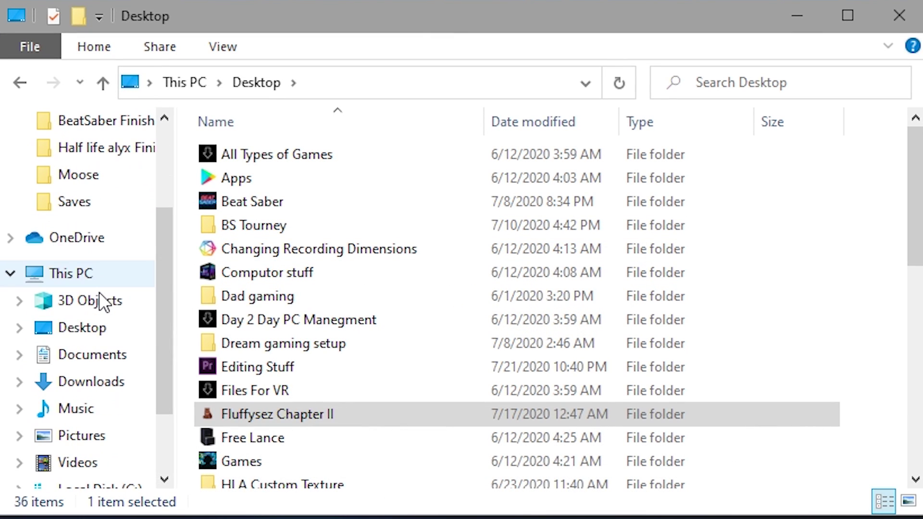
{"action": "scroll", "coordinate": [105, 308], "scroll_direction": "down", "scroll_amount": 2}
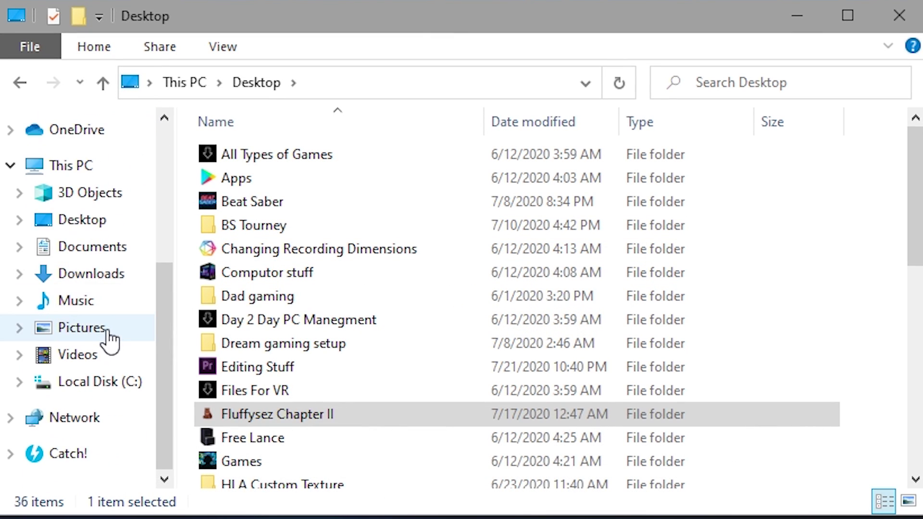
{"action": "left_click", "coordinate": [125, 383]}
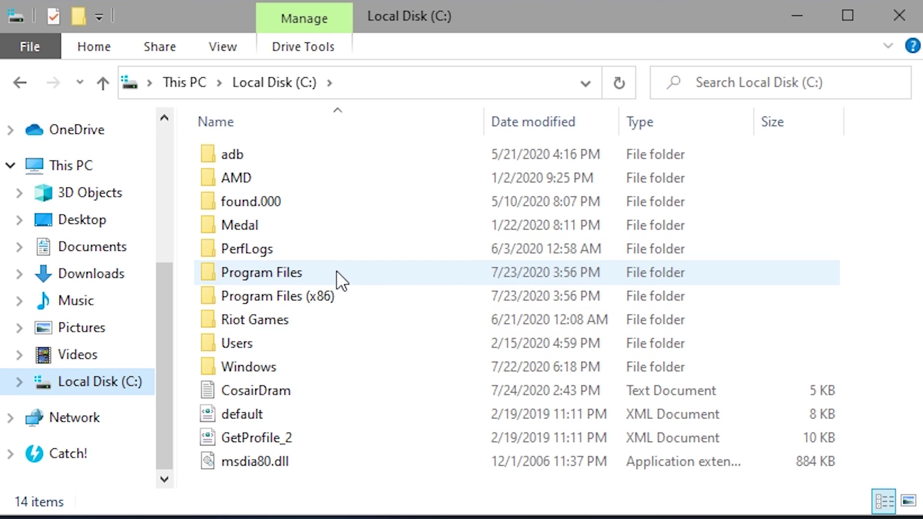
{"action": "double_click", "coordinate": [296, 297]}
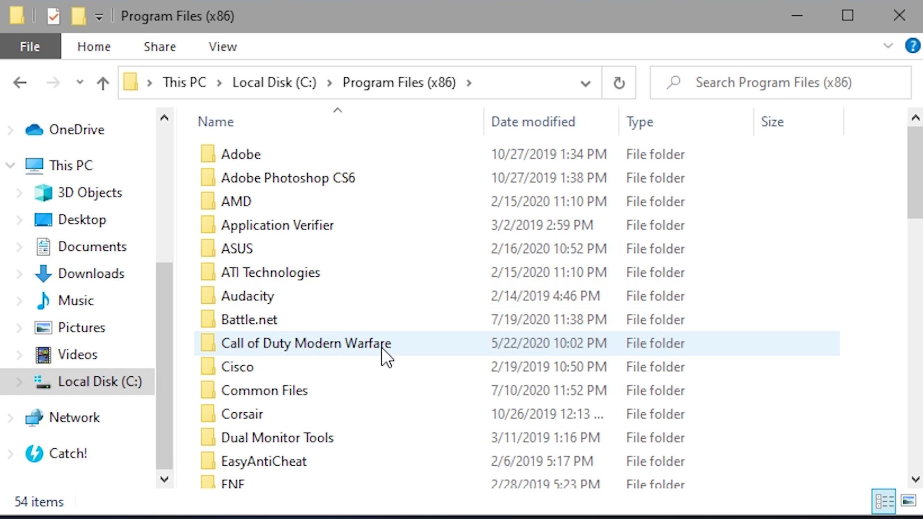
{"action": "scroll", "coordinate": [361, 365], "scroll_direction": "down", "scroll_amount": 5}
{"action": "scroll", "coordinate": [348, 369], "scroll_direction": "down", "scroll_amount": 3}
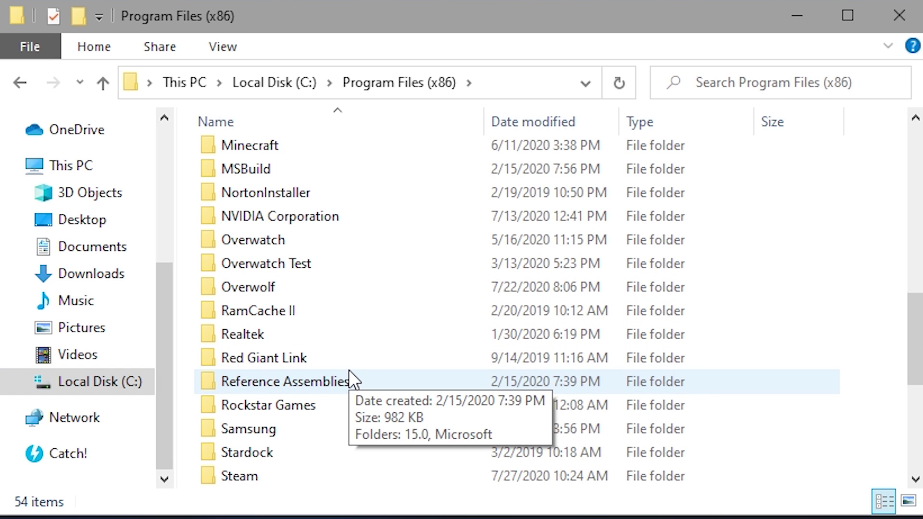
{"action": "scroll", "coordinate": [339, 380], "scroll_direction": "down", "scroll_amount": 1}
Open Steam\steamapps\common\Beat Saber and copy the folder's address as text.
{"action": "double_click", "coordinate": [240, 405]}
{"action": "scroll", "coordinate": [317, 379], "scroll_direction": "down", "scroll_amount": 4}
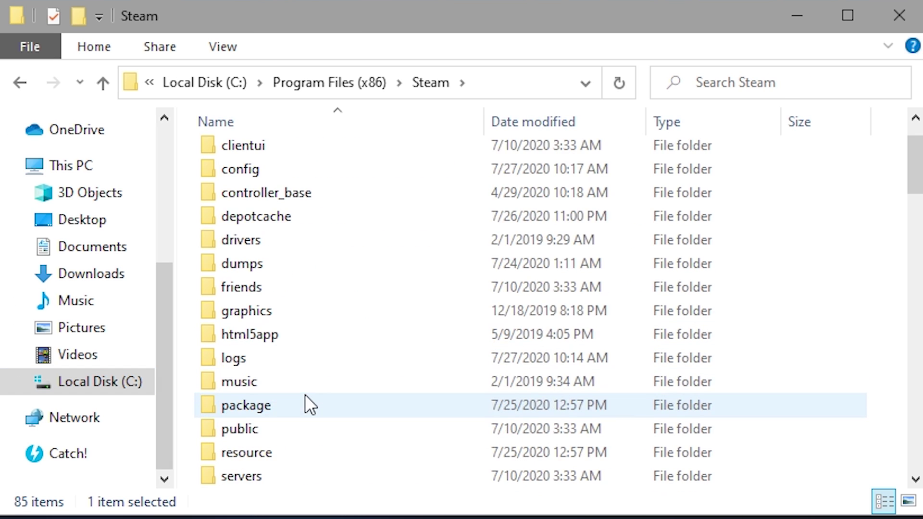
{"action": "double_click", "coordinate": [302, 358]}
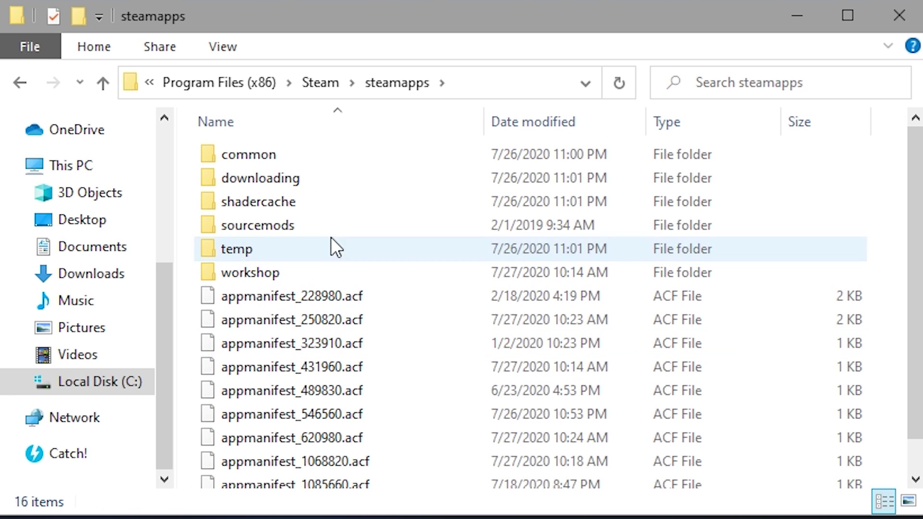
{"action": "double_click", "coordinate": [311, 160]}
{"action": "double_click", "coordinate": [321, 157]}
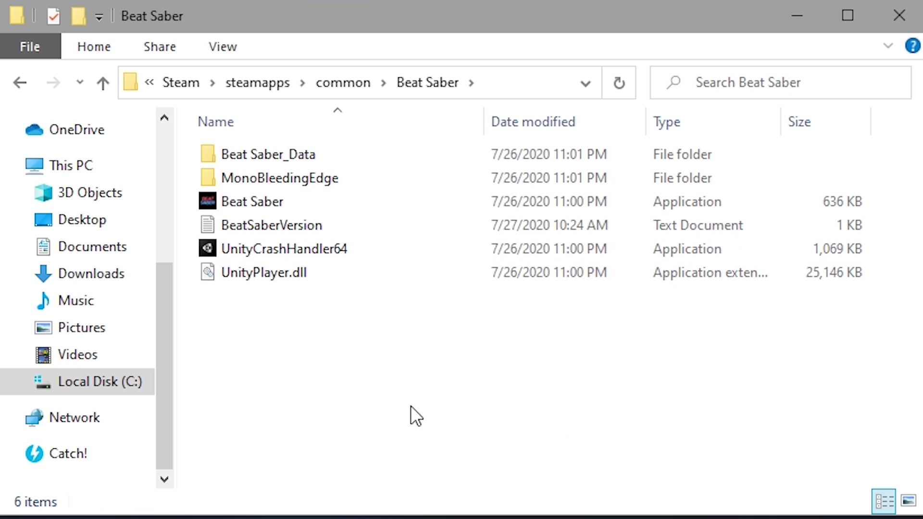
{"action": "right_click", "coordinate": [236, 90]}
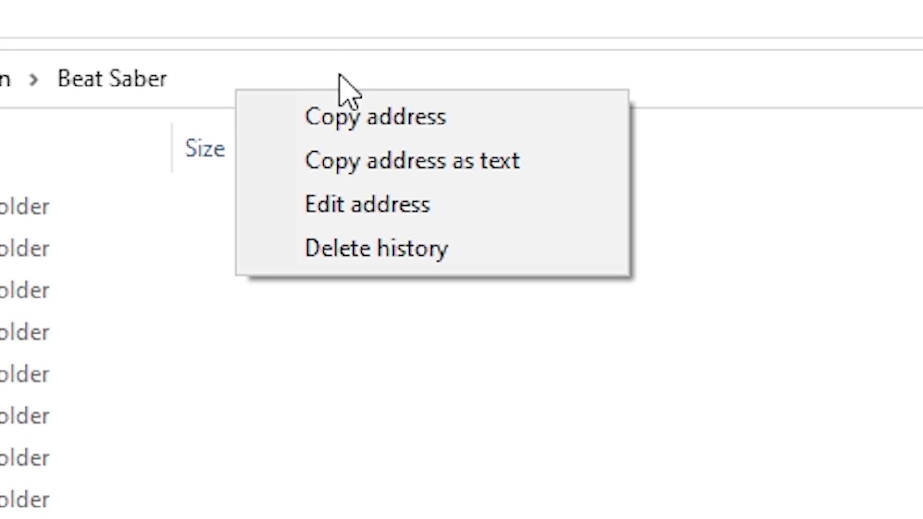
{"action": "left_click", "coordinate": [506, 163]}
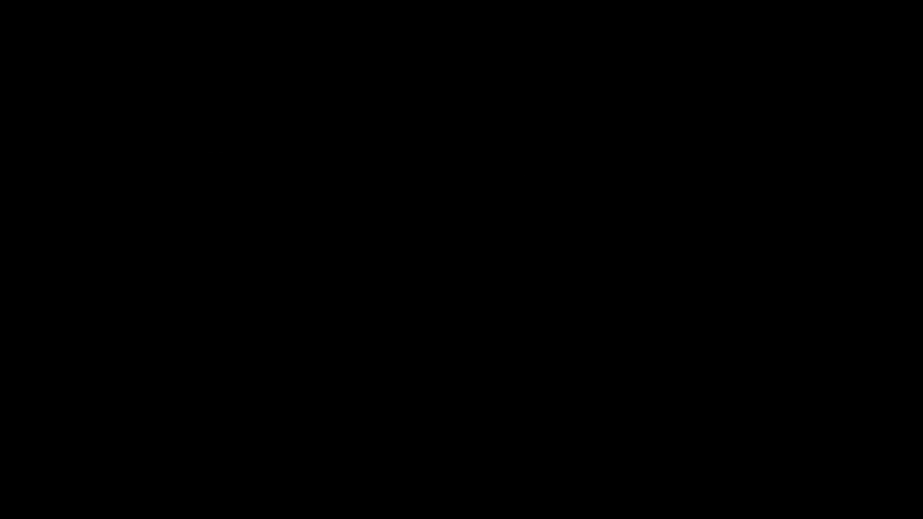
From Beat Saber's Steam Properties, use Local Files > Browse Local Files to open its install folder.
{"action": "left_click", "coordinate": [381, 488]}
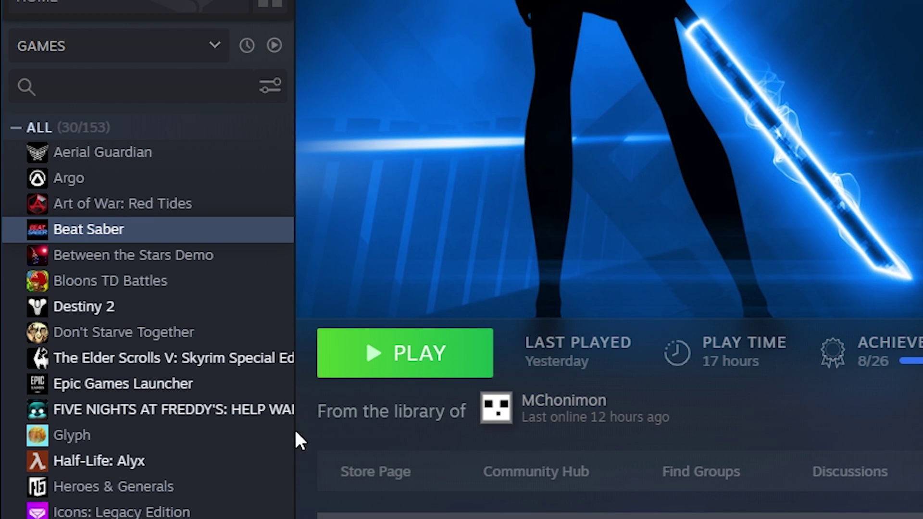
{"action": "right_click", "coordinate": [131, 231]}
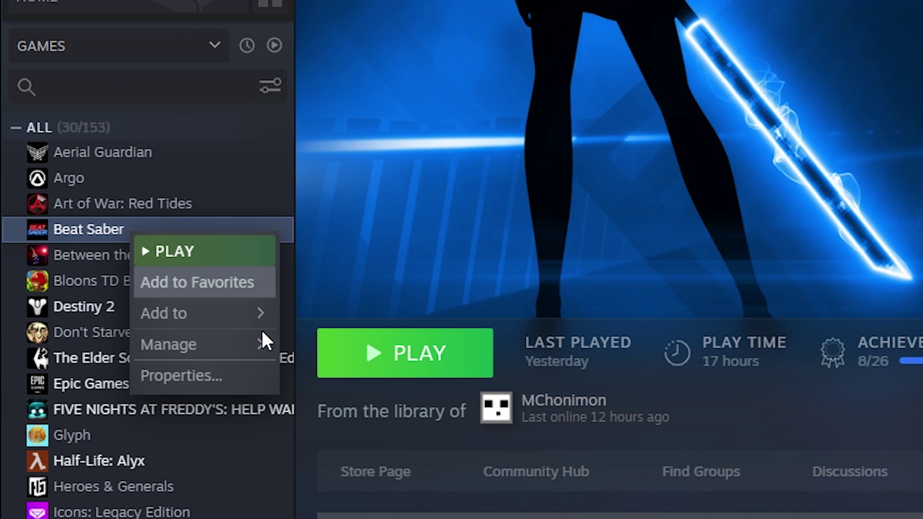
{"action": "left_click", "coordinate": [230, 387]}
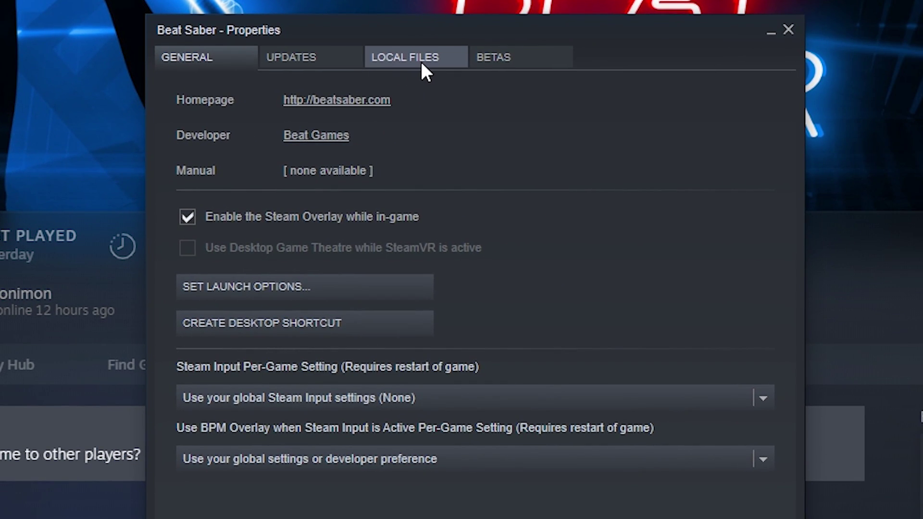
{"action": "left_click", "coordinate": [422, 65]}
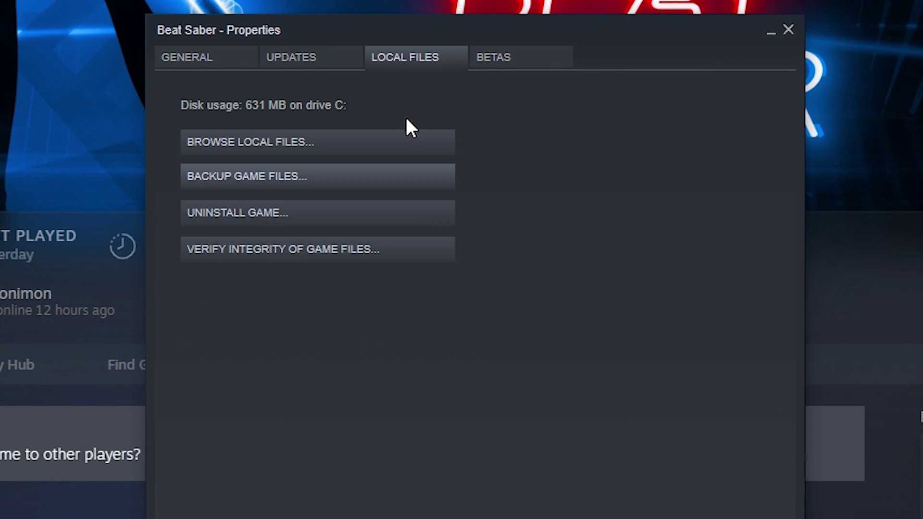
{"action": "left_click", "coordinate": [325, 147]}
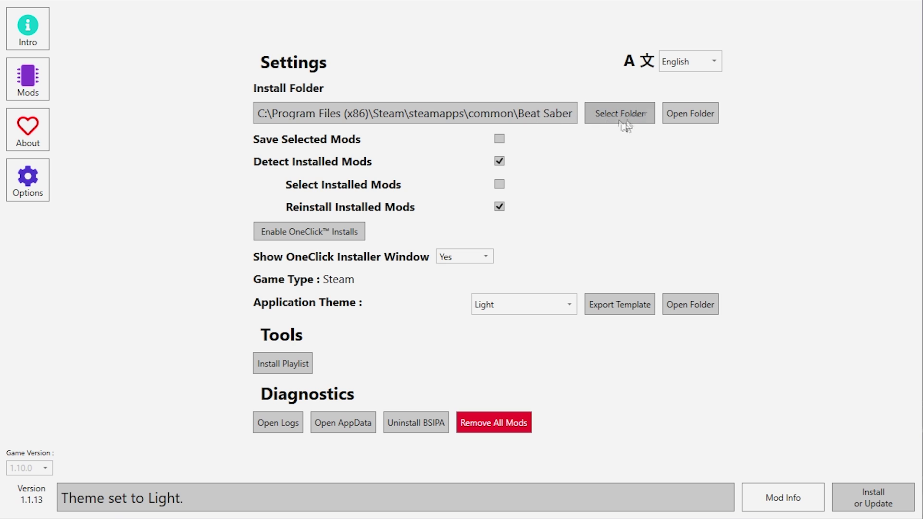
Select C:\Program Files (x86)\Steam\steamapps\common\Beat Saber as the install folder in Options.
{"action": "left_click", "coordinate": [638, 120]}
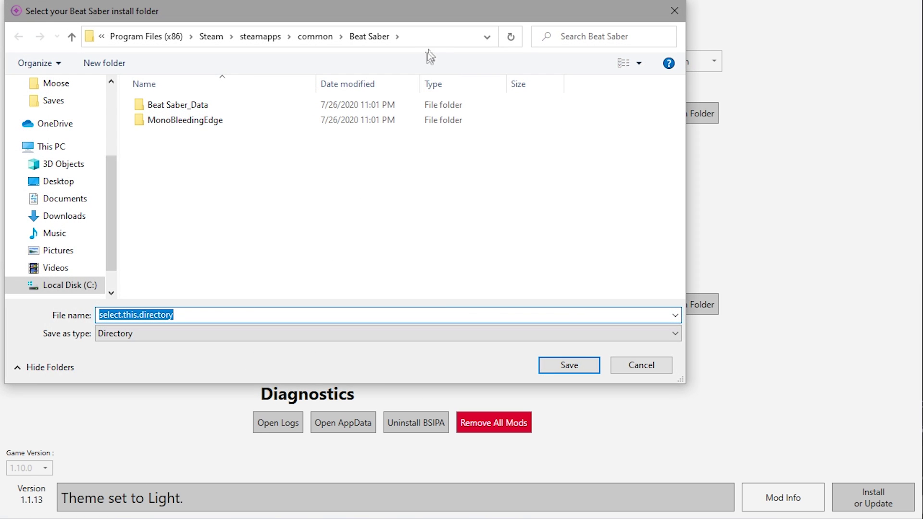
{"action": "left_click", "coordinate": [429, 37]}
{"action": "right_click", "coordinate": [429, 38]}
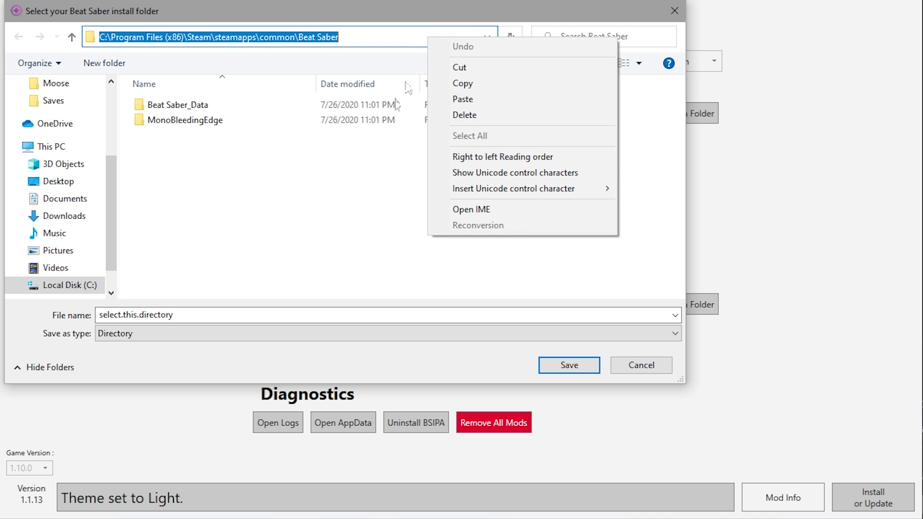
{"action": "left_click", "coordinate": [371, 198]}
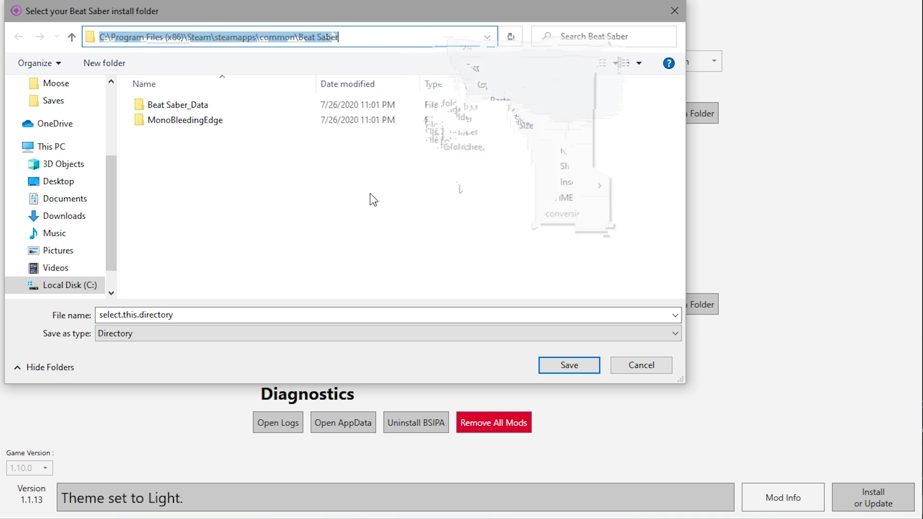
{"action": "left_click", "coordinate": [416, 38]}
{"action": "left_click", "coordinate": [417, 41]}
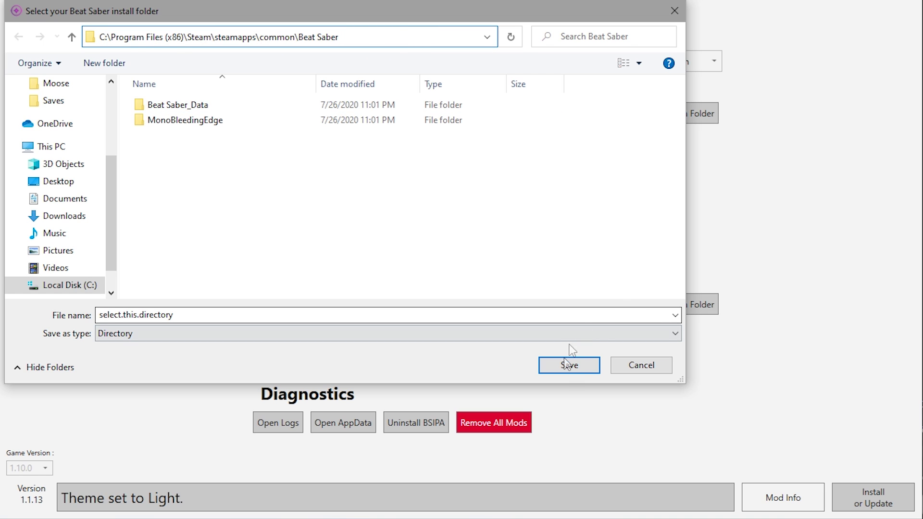
{"action": "left_click", "coordinate": [568, 366]}
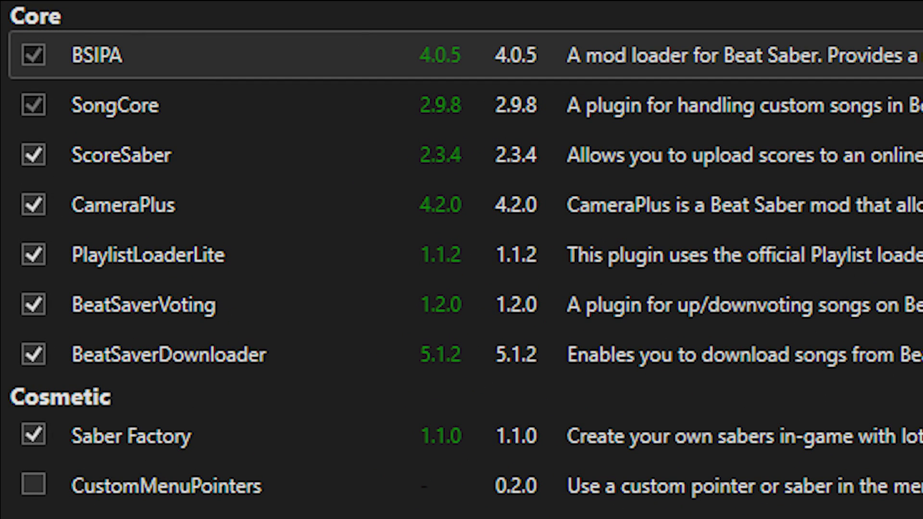
Review the SongCore and BeatSaverDownloader entries in the Mods list.
{"action": "left_click", "coordinate": [116, 104]}
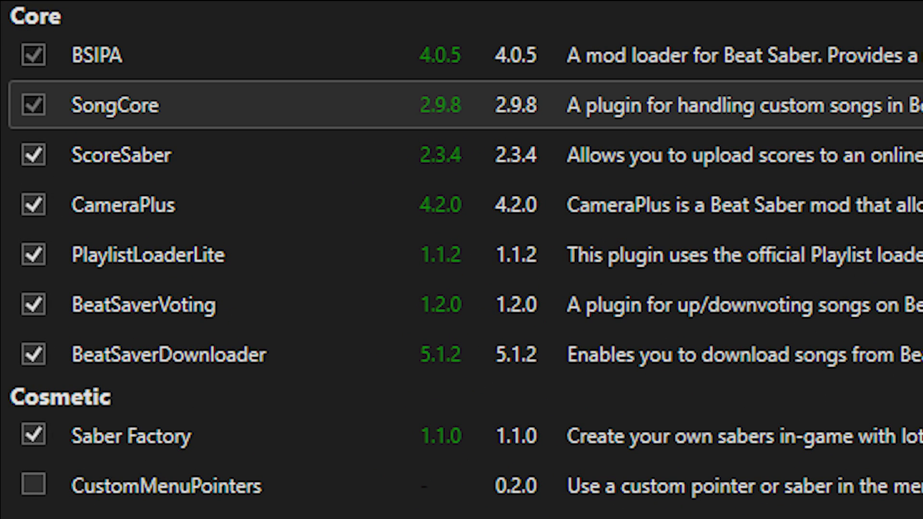
{"action": "left_click", "coordinate": [168, 354]}
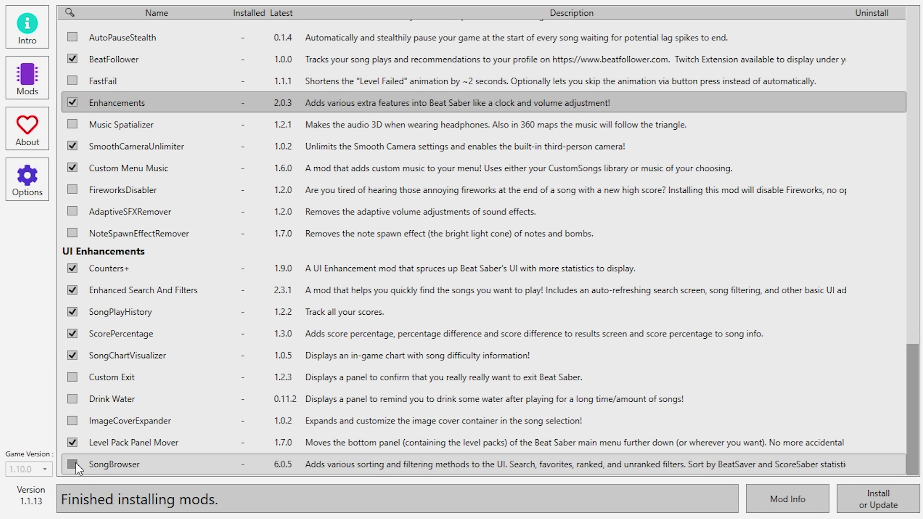
Tick SongBrowser and run Install or Update for all checked mods.
{"action": "left_click", "coordinate": [72, 463]}
{"action": "left_click", "coordinate": [884, 504]}
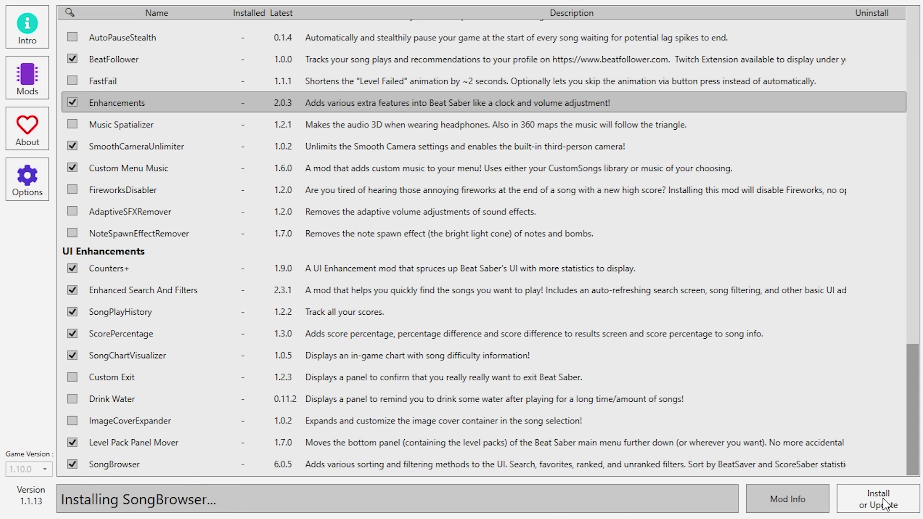
{"action": "left_click", "coordinate": [884, 503]}
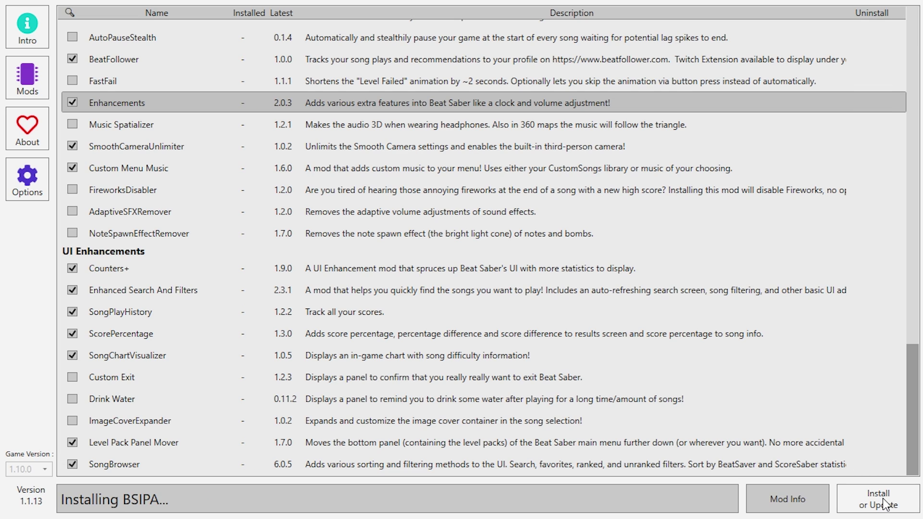